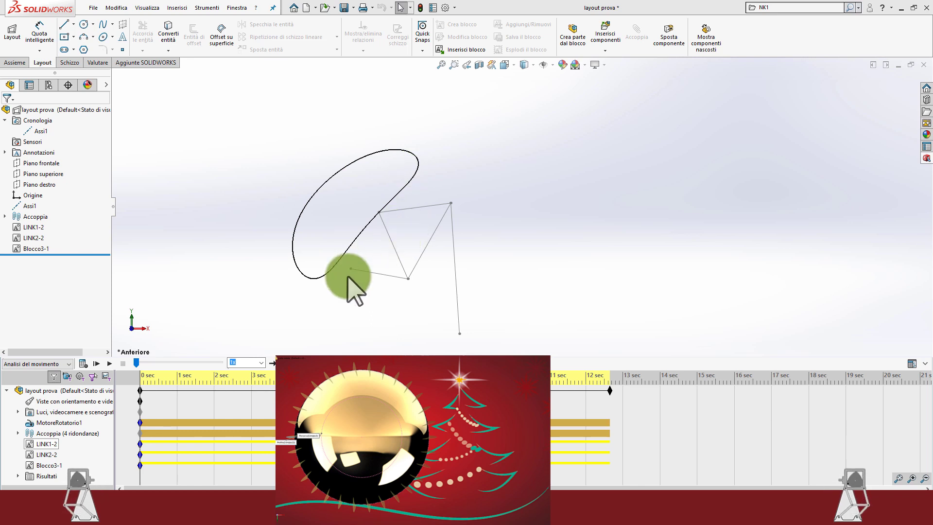
Open the LINK2-2 block for editing and select its 50.00 mm dimension D2@LINK2
click(34, 237)
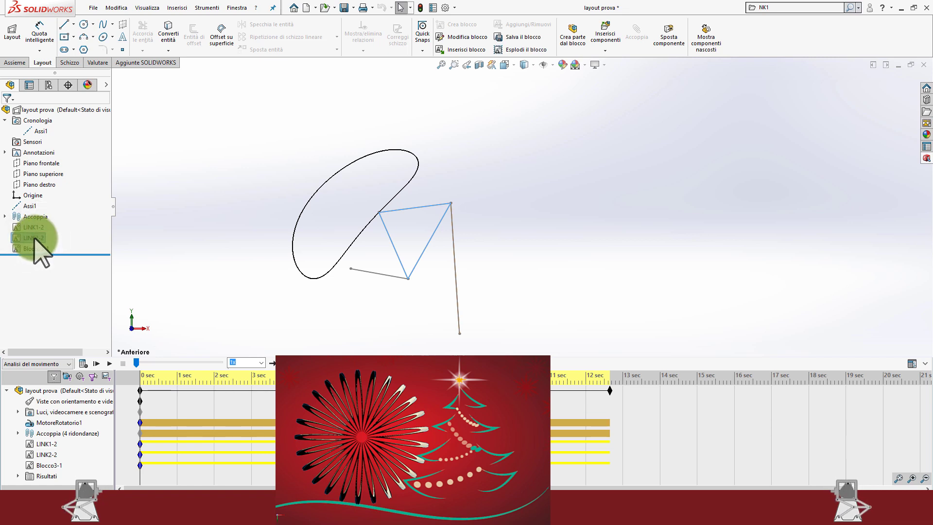
right_click(41, 252)
click(72, 268)
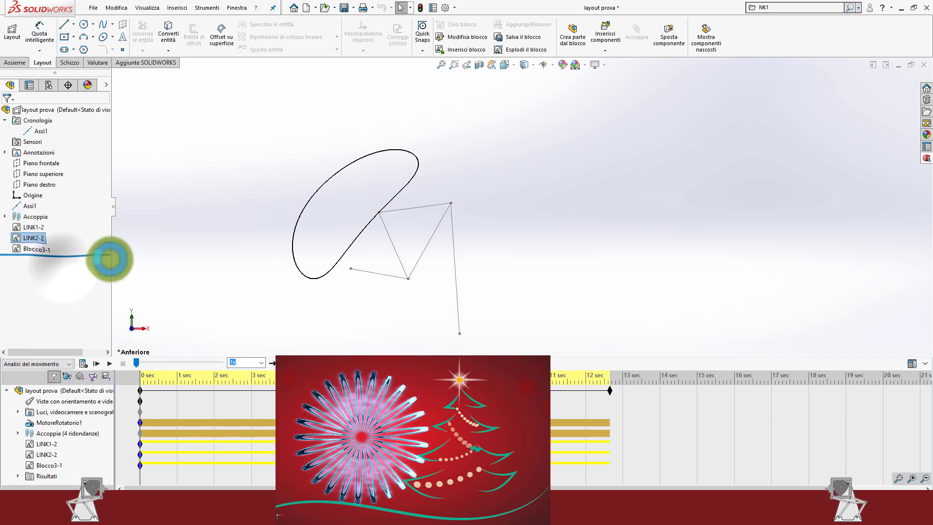
double_click(418, 249)
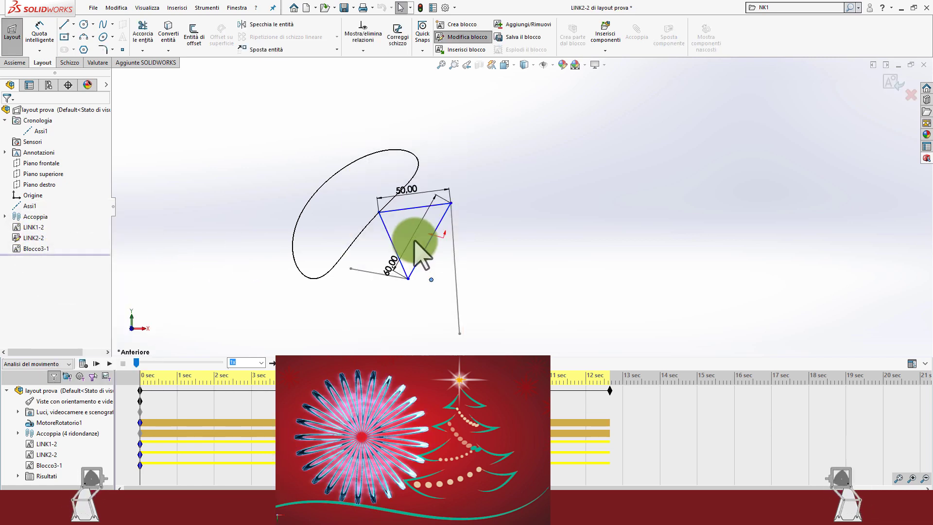
click(406, 191)
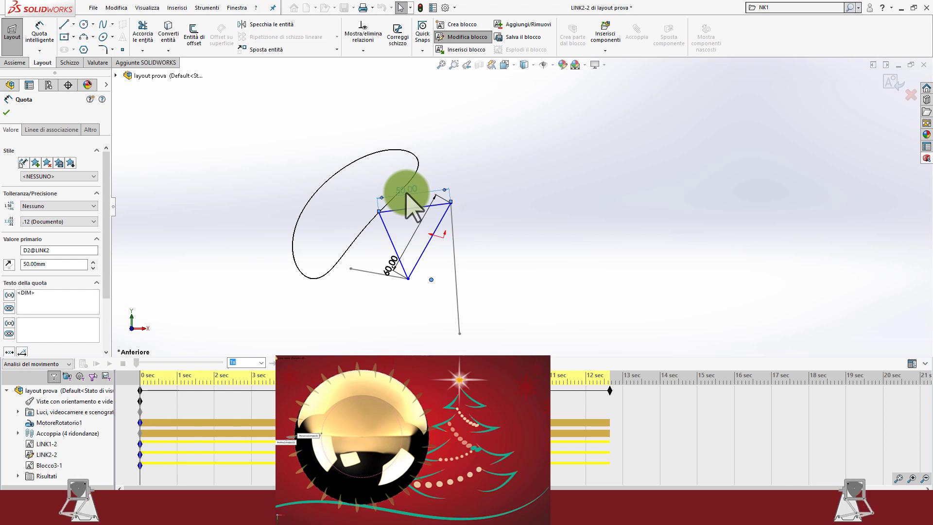
Try 25 mm, then 28 mm for LINK2's 50.00 mm side dimension
double_click(406, 193)
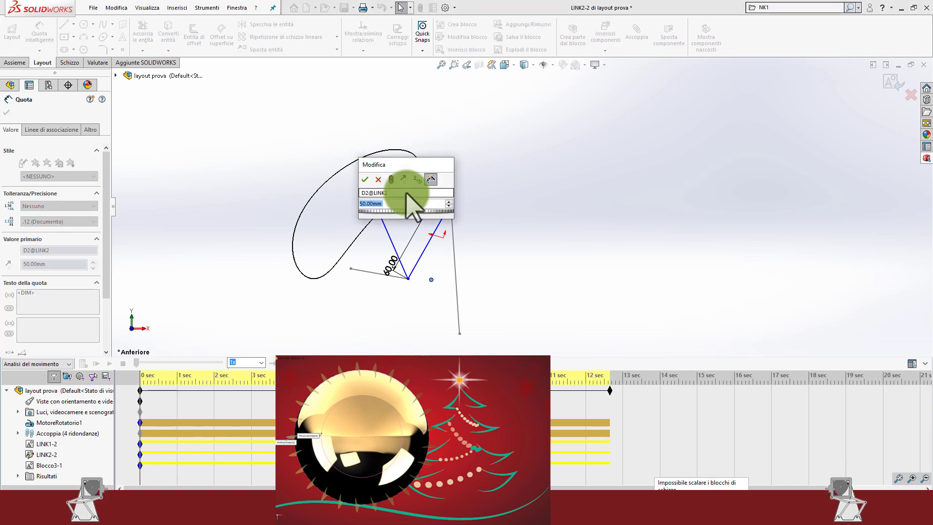
text(25)
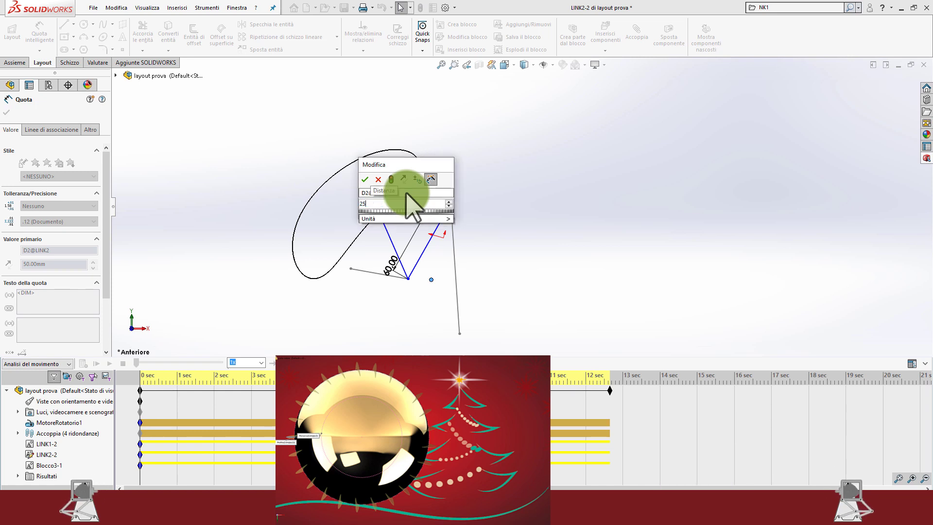
key(Return)
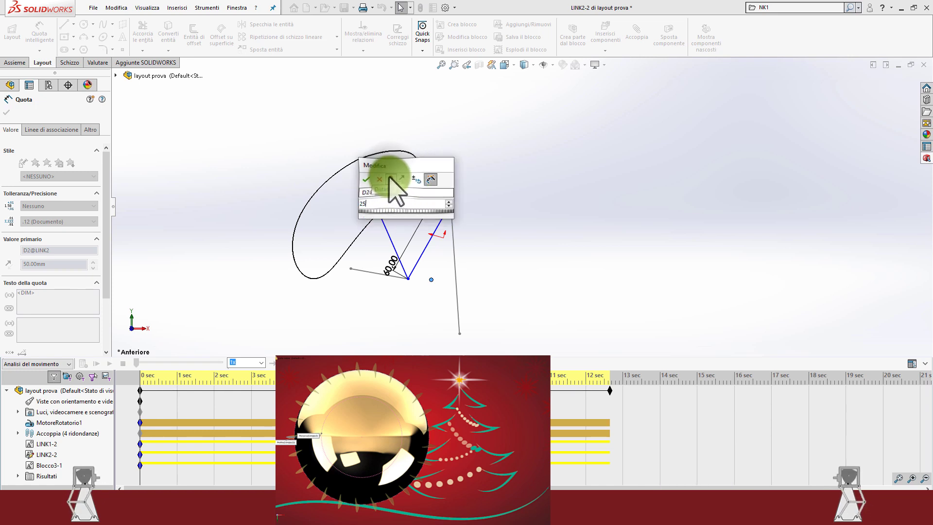
click(390, 179)
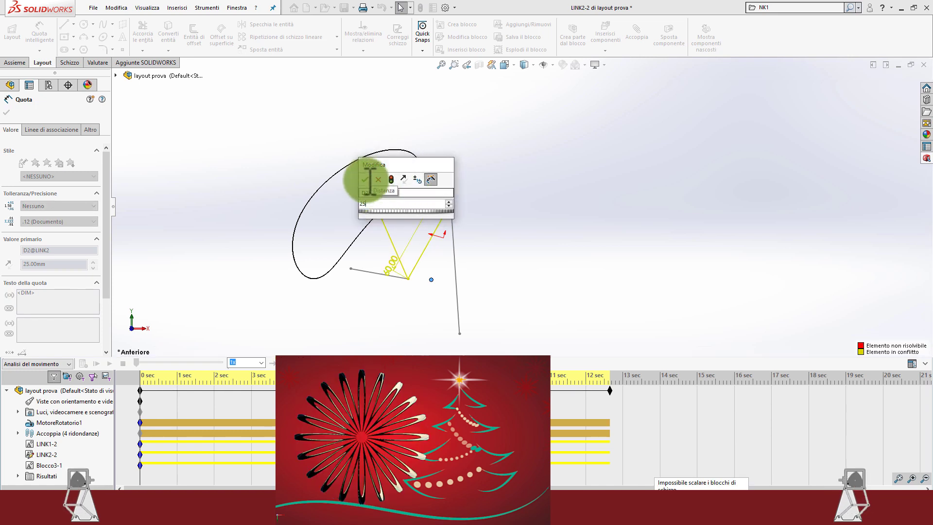
drag(407, 163, 517, 130)
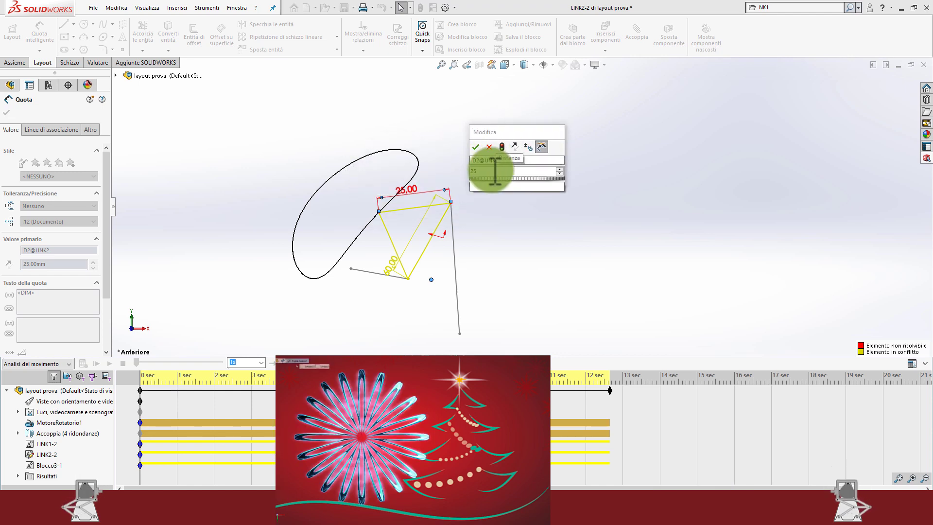
key(BackSpace)
text(8)
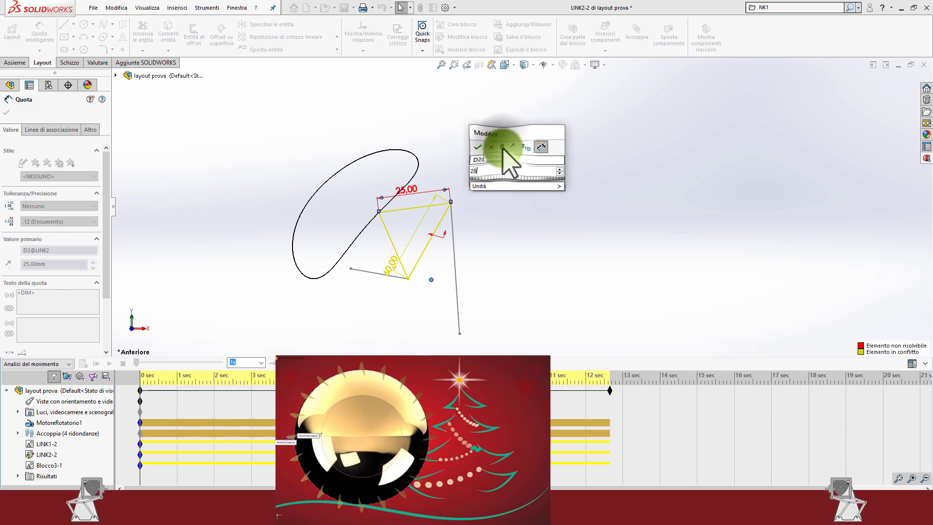
click(502, 147)
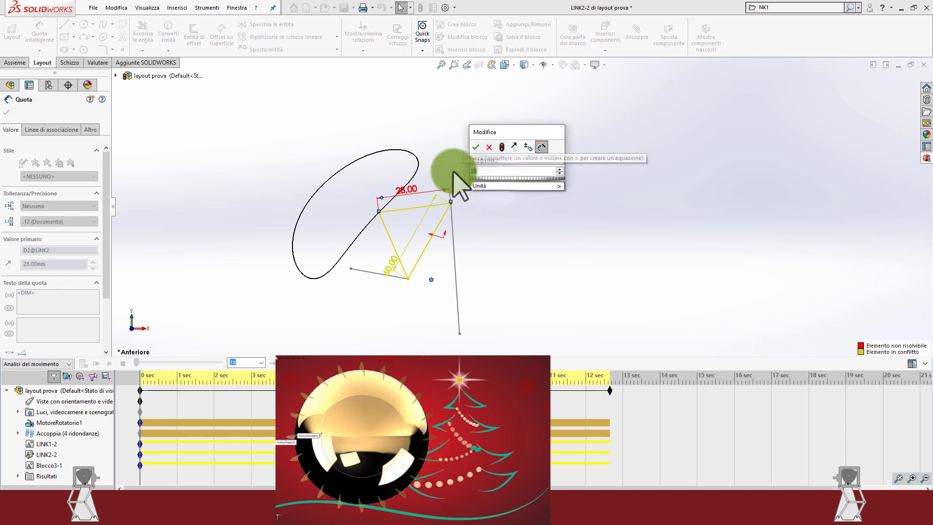
Try 30 mm, then settle on 33.00 mm for D2@LINK2
text(30)
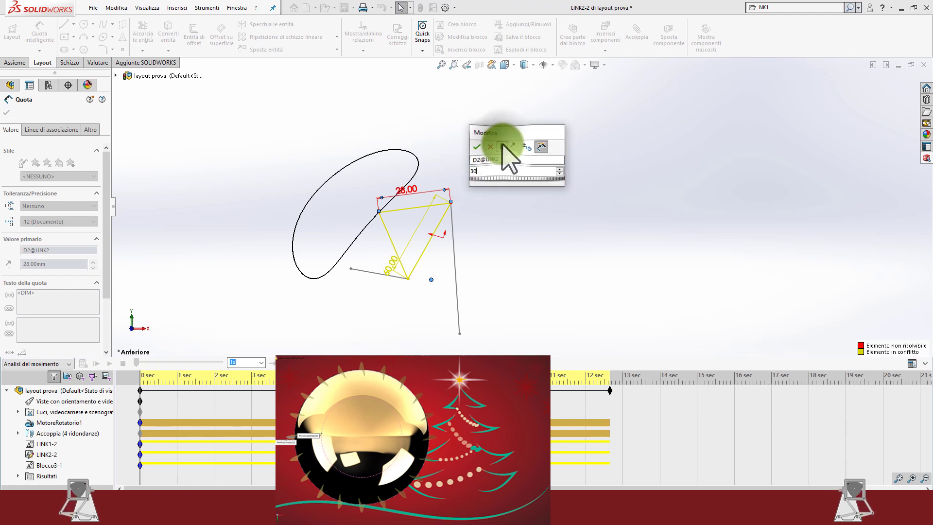
click(502, 146)
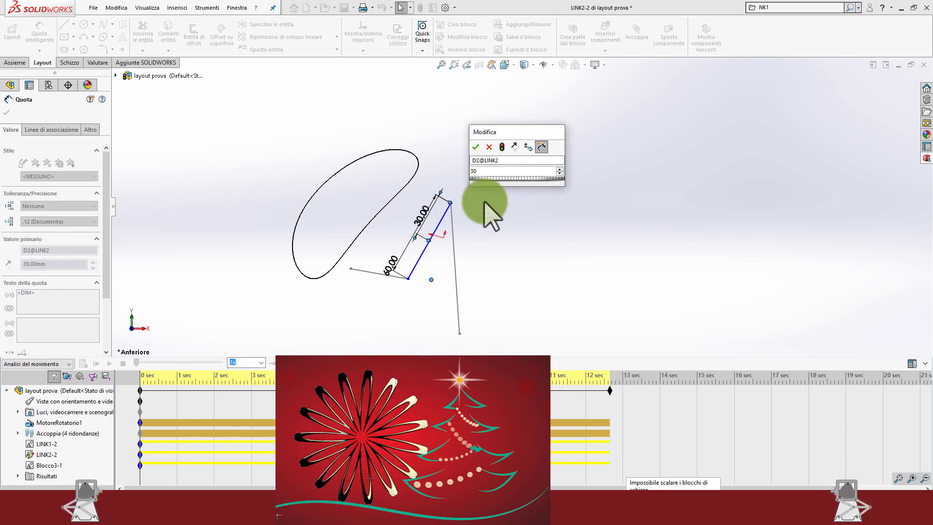
click(472, 171)
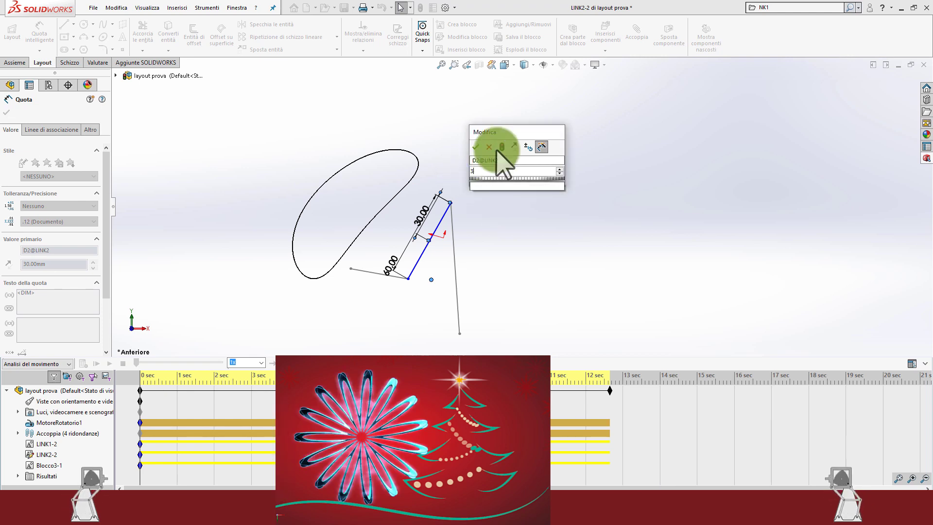
text(33)
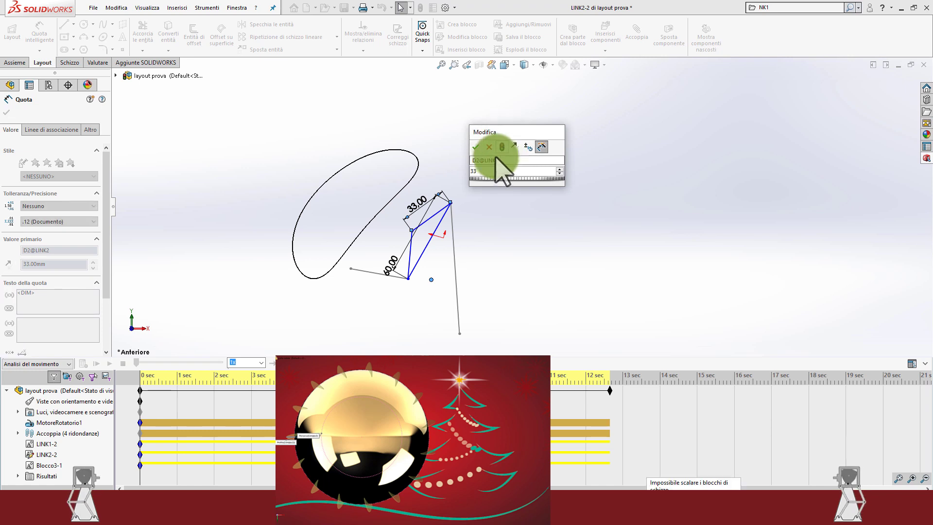
click(477, 146)
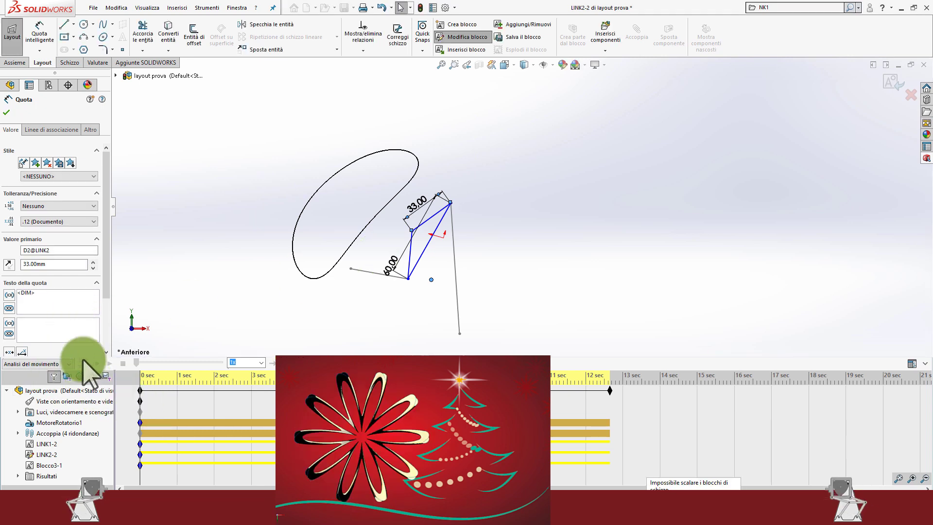
Close the dimension properties and exit LINK2-2 block editing, returning to 'layout prova'
click(146, 394)
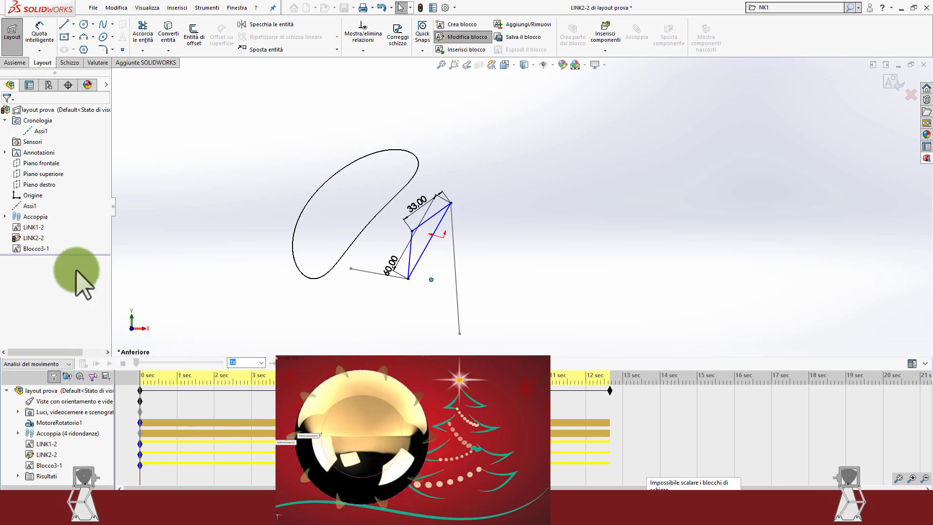
double_click(160, 277)
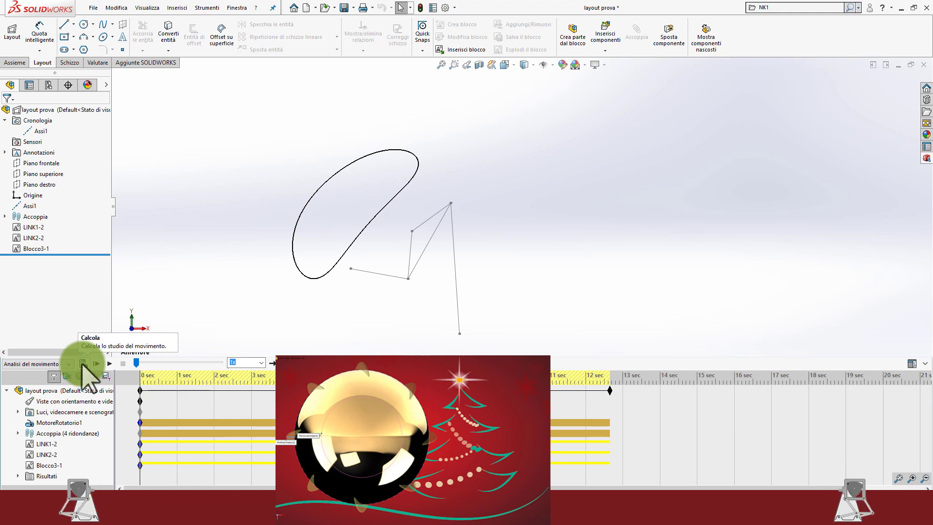
Recalculate the motion study with the 33 mm LINK2 and replay it from the start
click(83, 365)
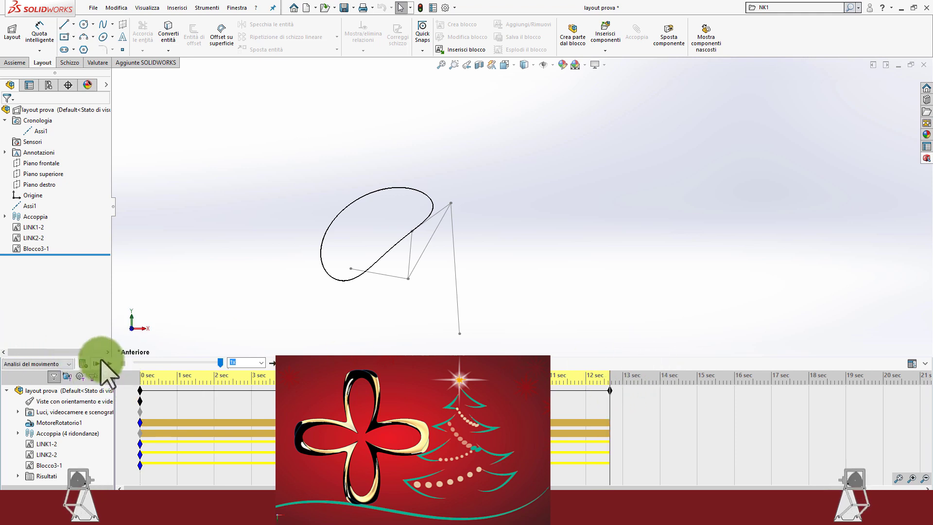
click(109, 364)
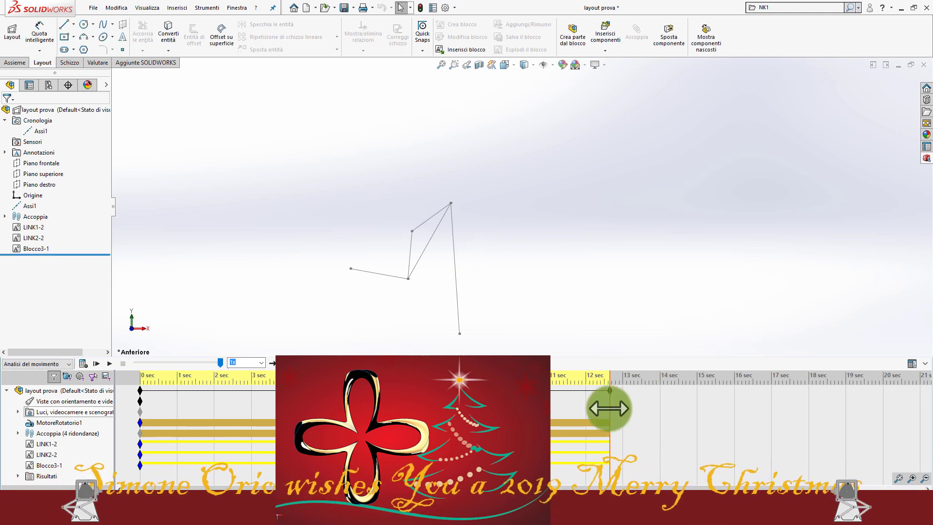
Rewind the motion study timeline to 0 sec, replay it, and bring up the study type list
mouse_move(608, 408)
mouse_down()
mouse_move(131, 414)
mouse_move(197, 421)
mouse_move(580, 395)
mouse_up()
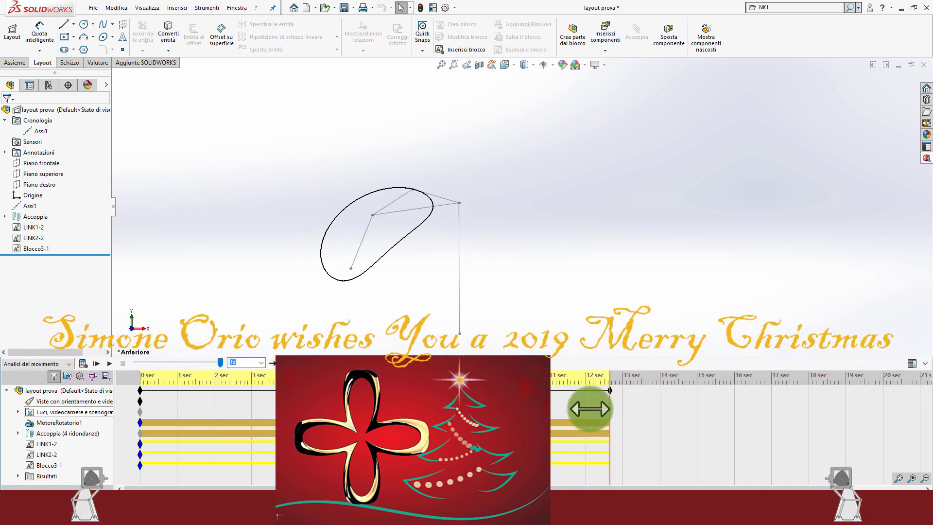
drag(579, 394, 140, 421)
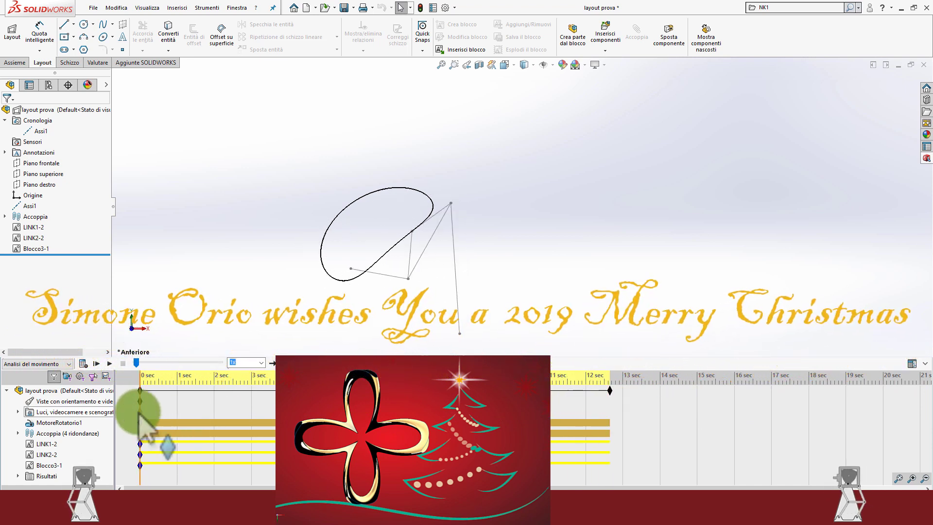
click(110, 363)
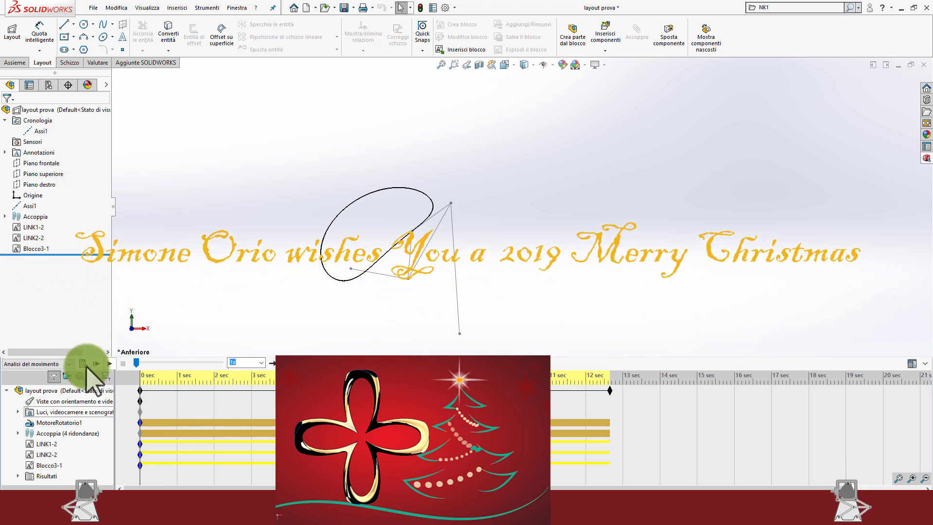
click(68, 364)
Play the study as Animazione, then switch the study type back to Analisi del movimento
click(46, 375)
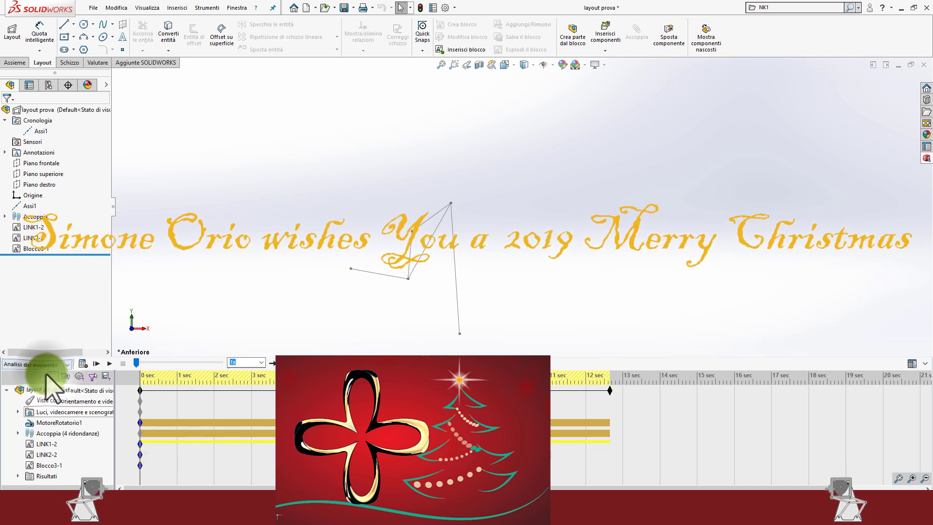
click(109, 363)
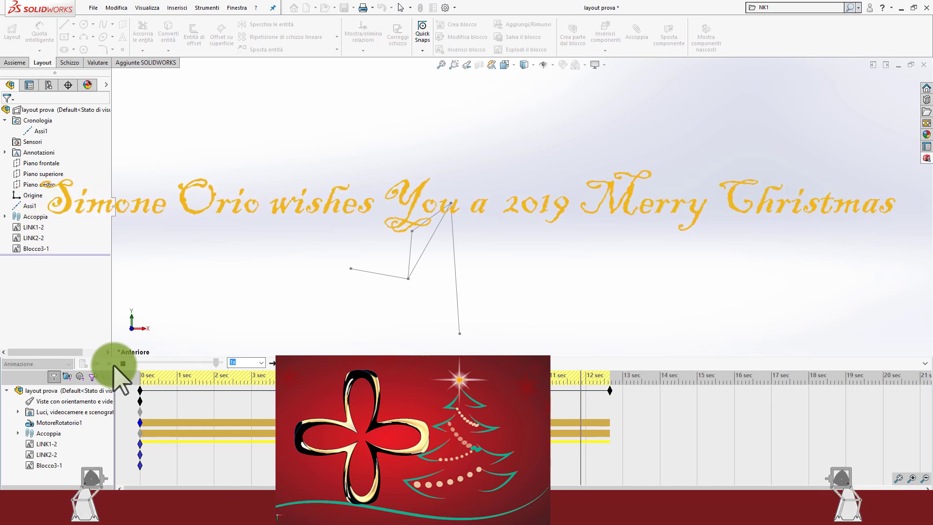
click(68, 364)
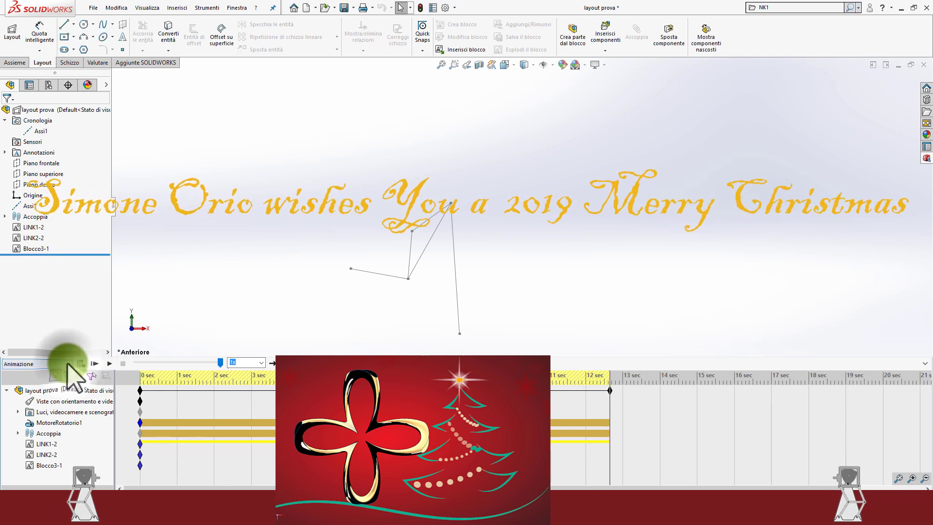
click(55, 393)
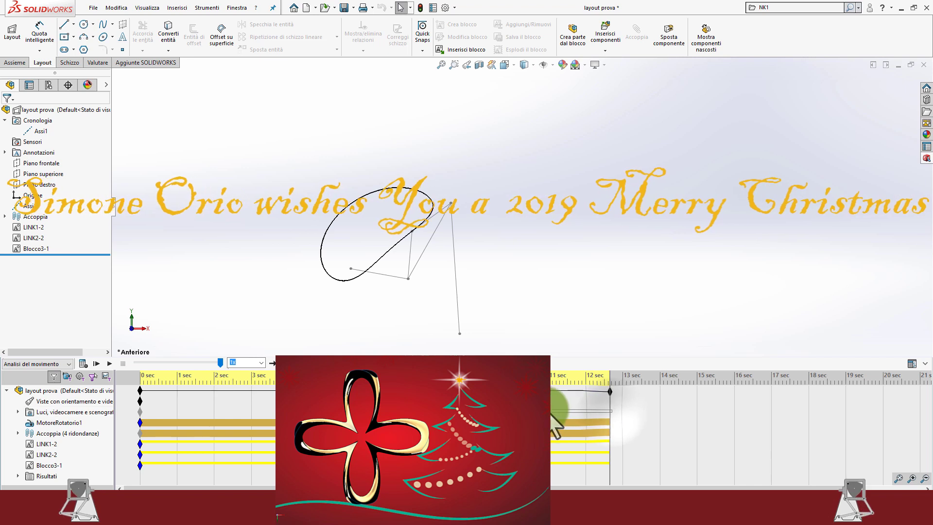
Rewind the Analisi del movimento study to 0 sec and recalculate it
drag(609, 407, 124, 397)
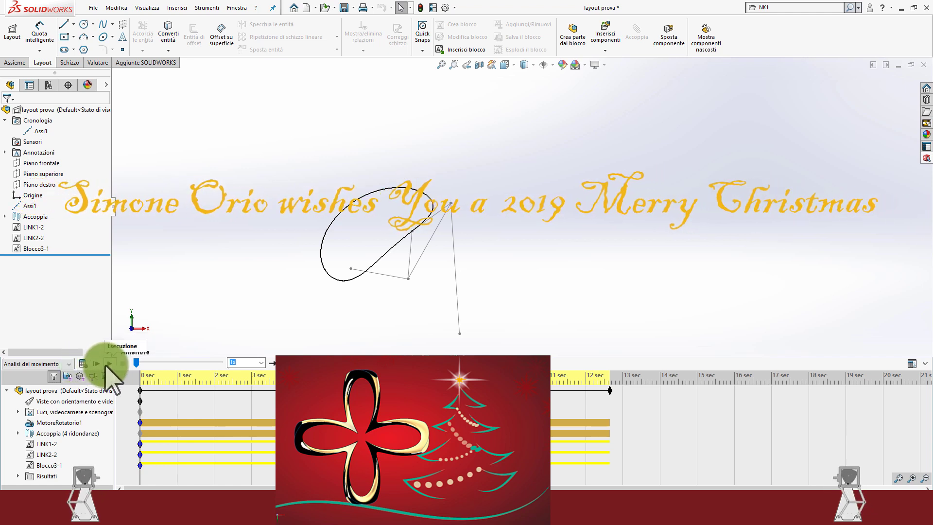
click(83, 364)
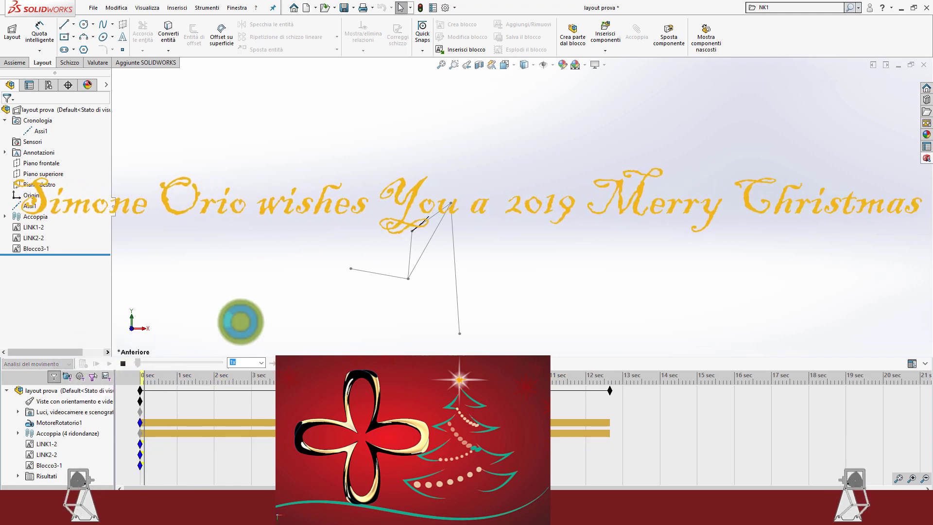